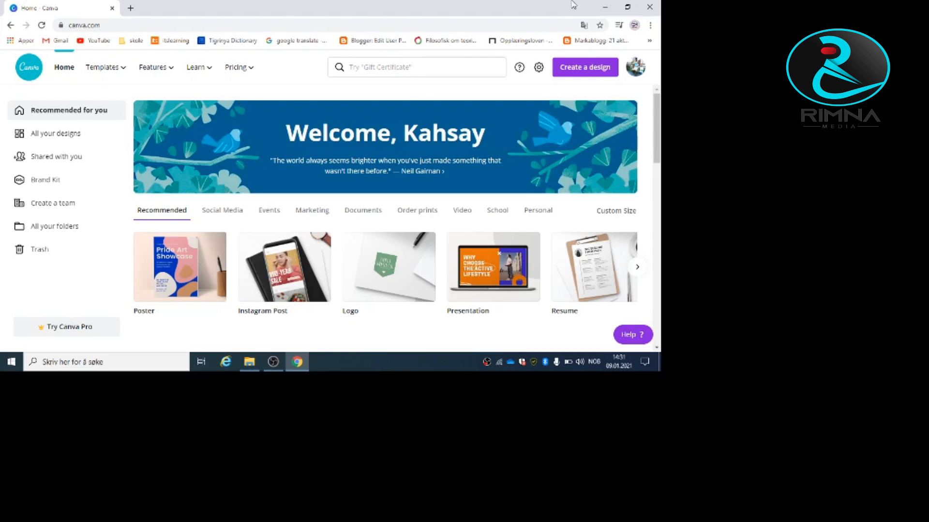
# Search the template library for "logo"
pyautogui.click(377, 63)
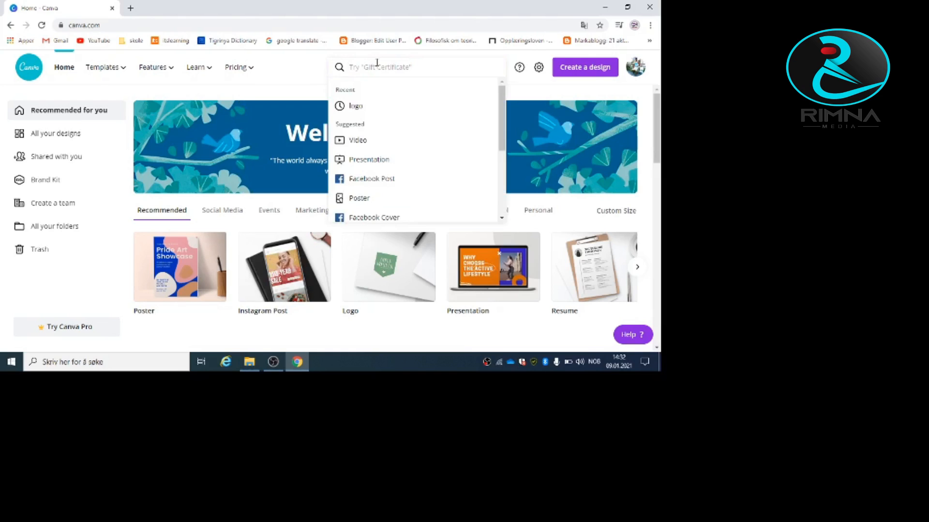
pyautogui.write('logo')
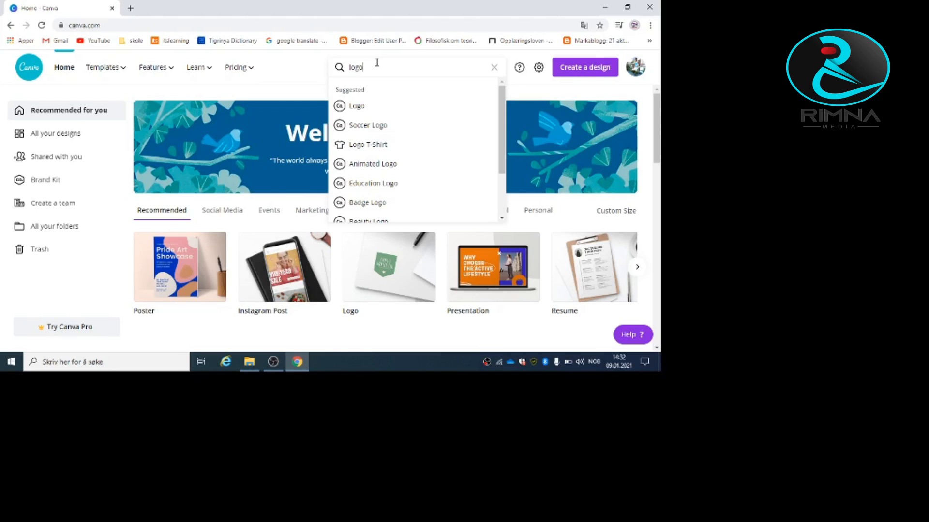
pyautogui.press('Return')
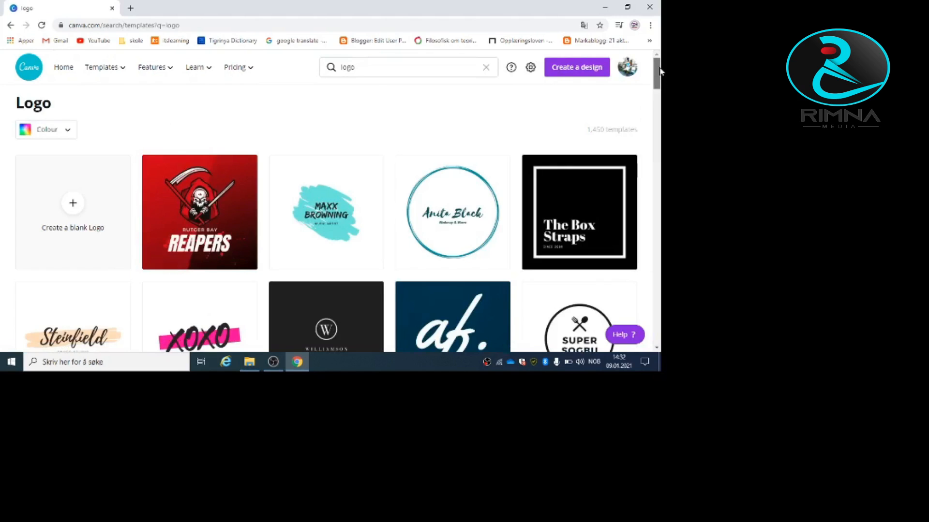
# Browse the logo templates and open the blue MEGAFURY flame template for editing
pyautogui.scroll(-1, 661, 72)
pyautogui.scroll(-2, 661, 71)
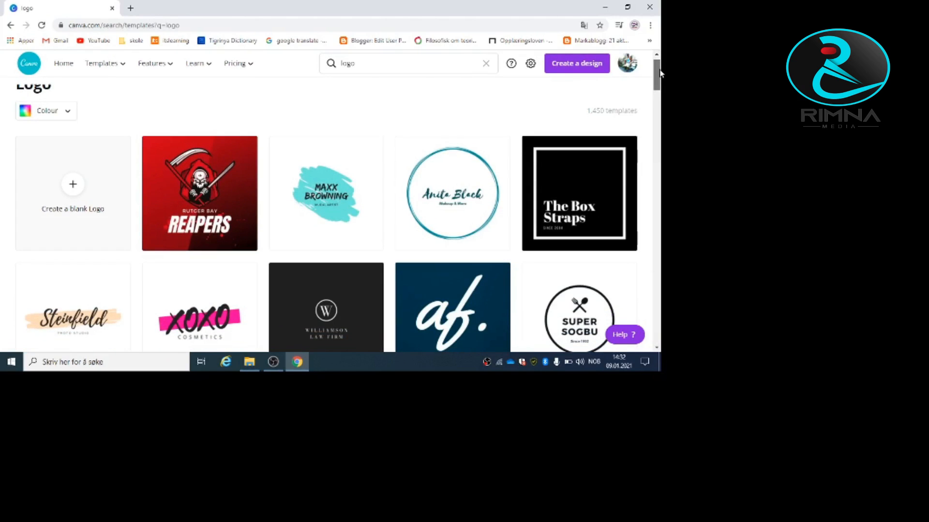
pyautogui.moveTo(661, 77)
pyautogui.mouseDown()
pyautogui.moveTo(661, 180)
pyautogui.moveTo(653, 73)
pyautogui.mouseUp()
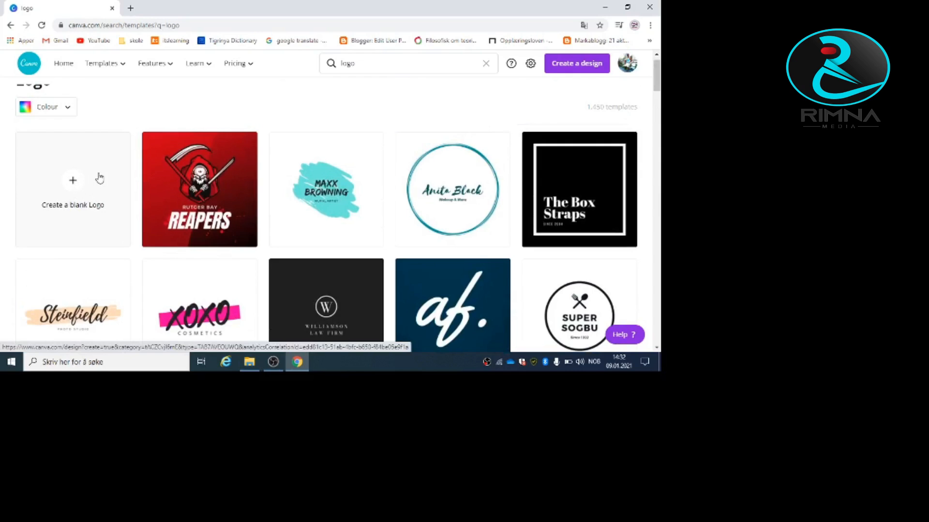
pyautogui.moveTo(658, 78); pyautogui.dragTo(661, 101)
pyautogui.moveTo(121, 240)
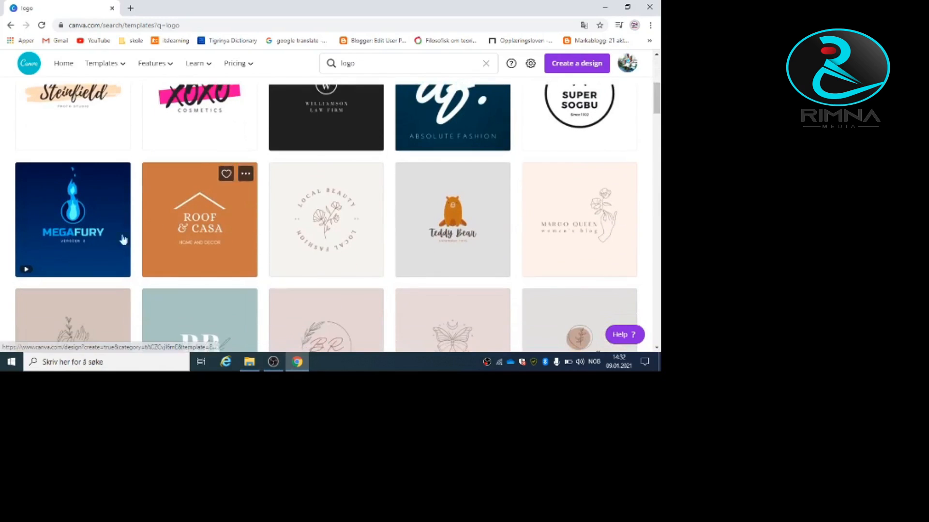
pyautogui.click(84, 239)
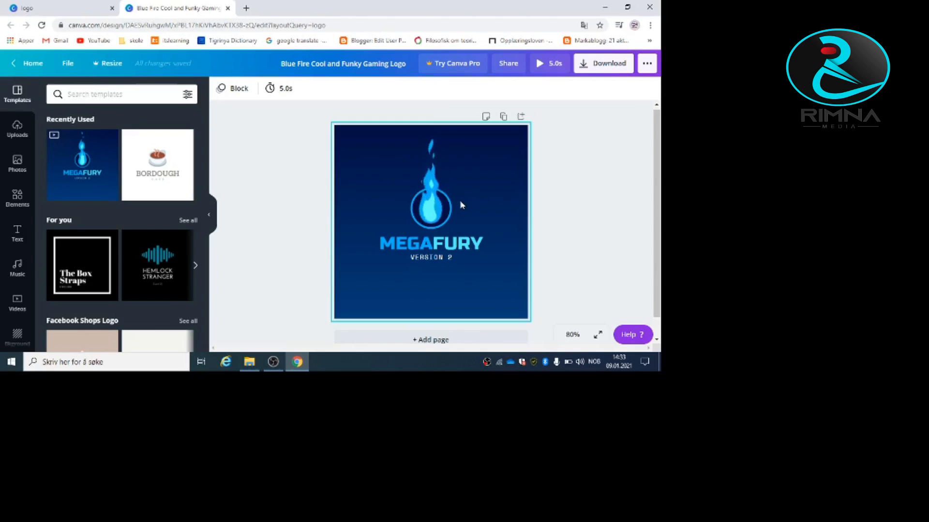
pyautogui.click(434, 213)
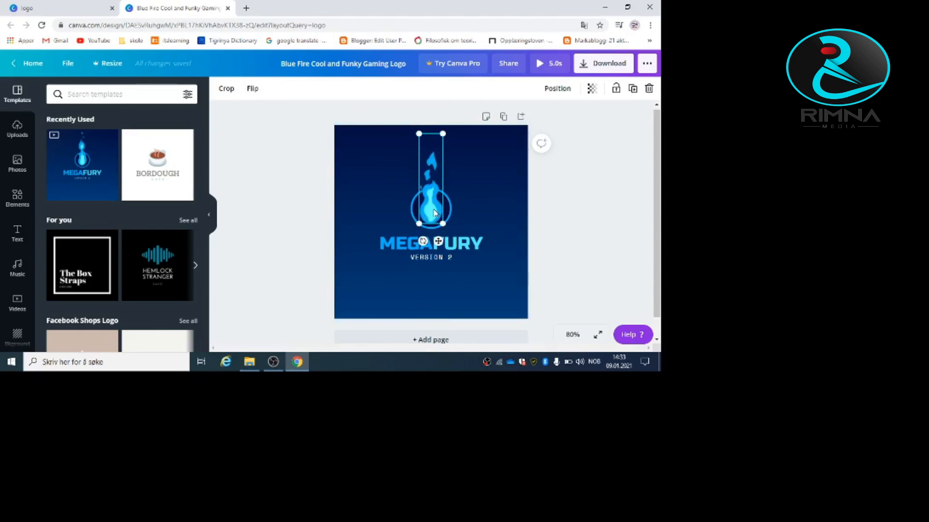
pyautogui.click(400, 248)
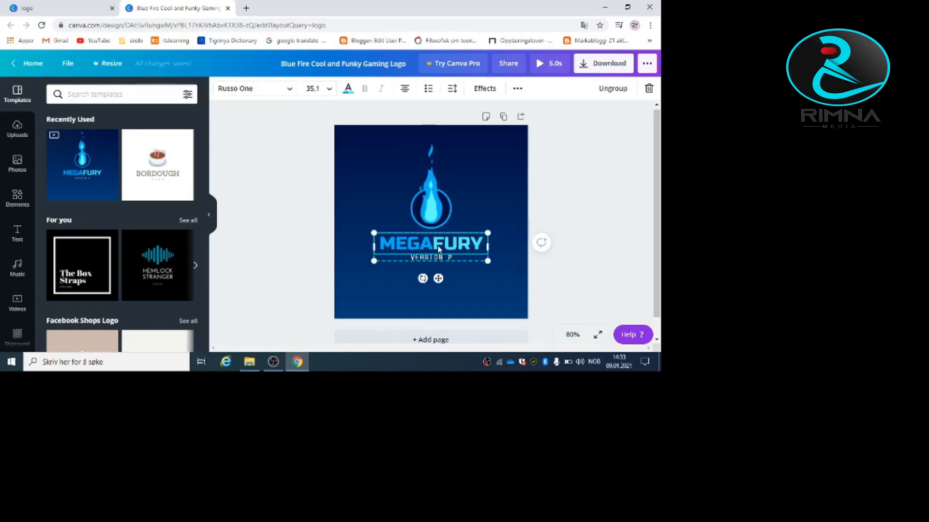
pyautogui.doubleClick(395, 248)
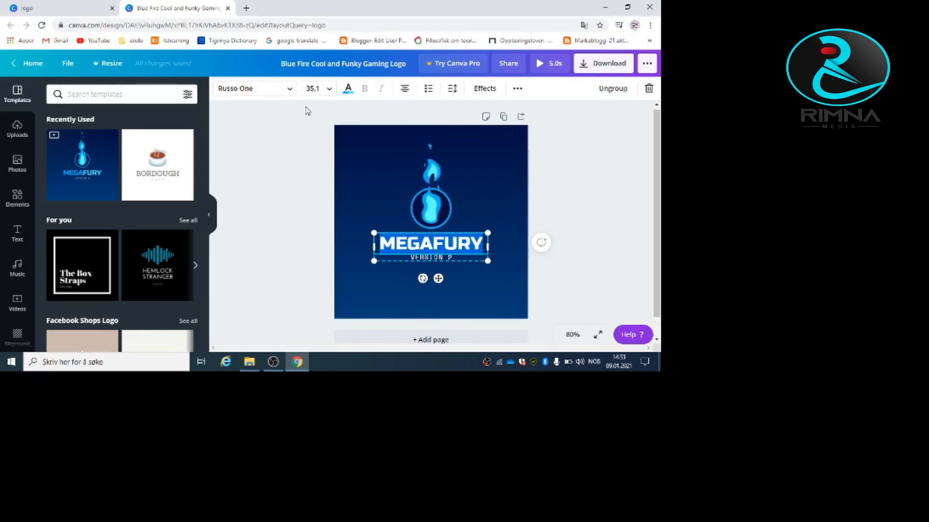
pyautogui.click(288, 91)
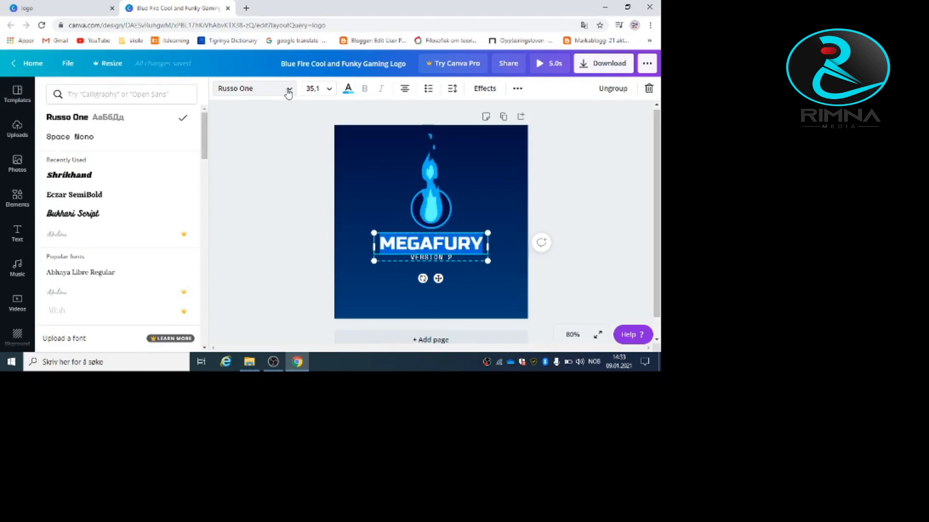
pyautogui.click(288, 92)
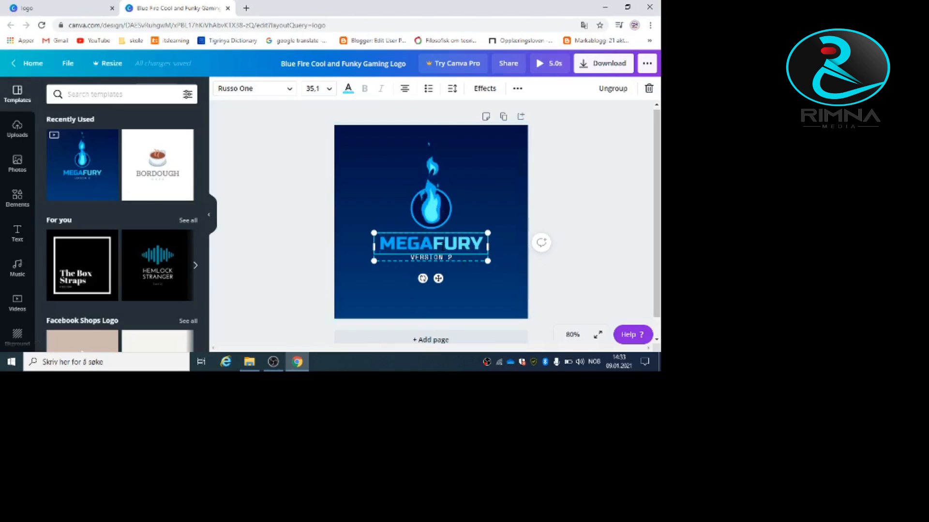
# Shrink the flame graphic to about 55 × 205 and slightly reduce the dark circle inside the blue ring
pyautogui.click(432, 216)
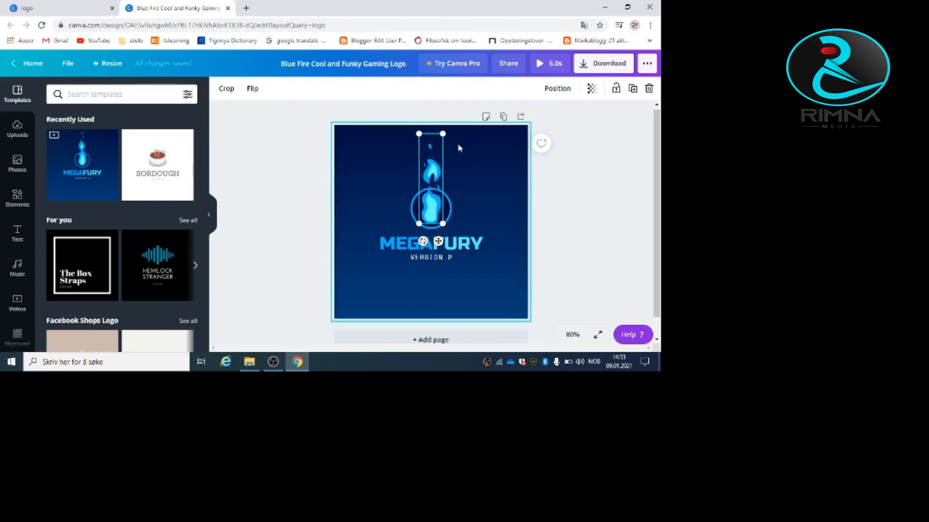
pyautogui.moveTo(443, 134); pyautogui.dragTo(461, 152)
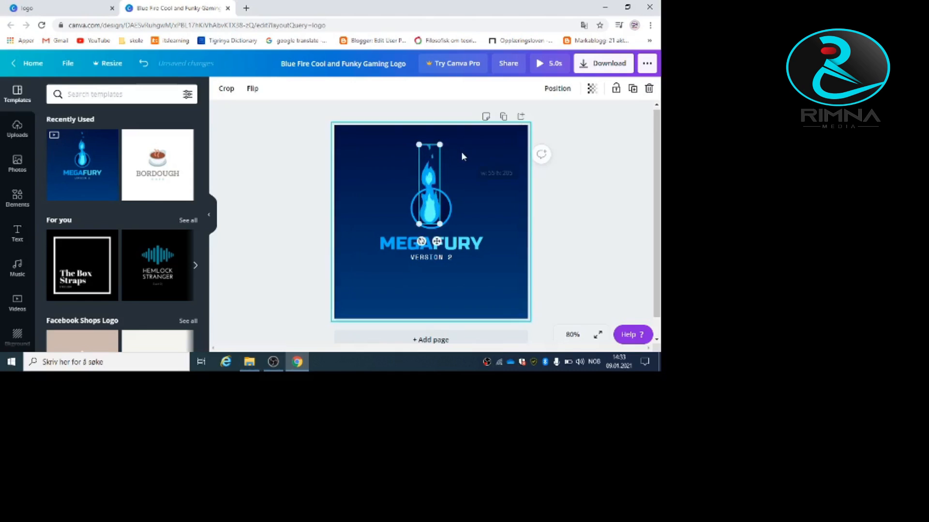
pyautogui.click(446, 206)
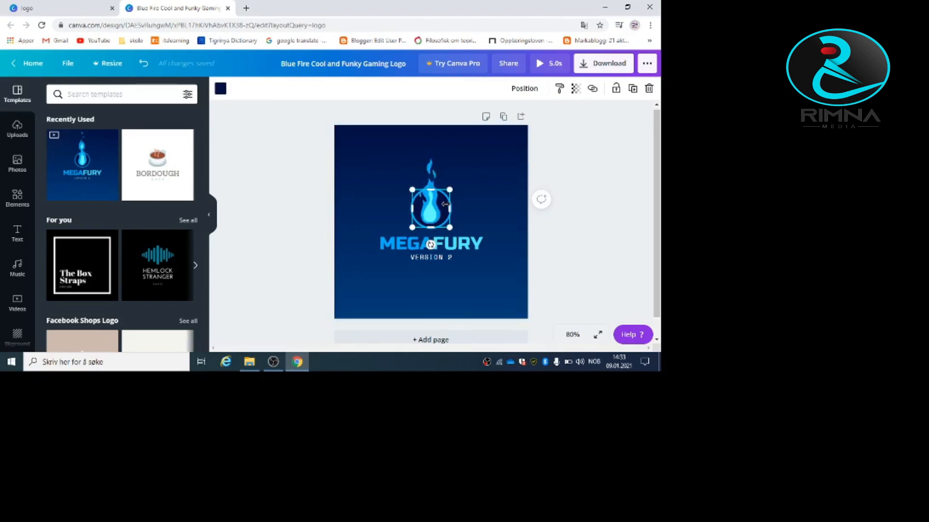
pyautogui.moveTo(450, 189); pyautogui.dragTo(450, 192)
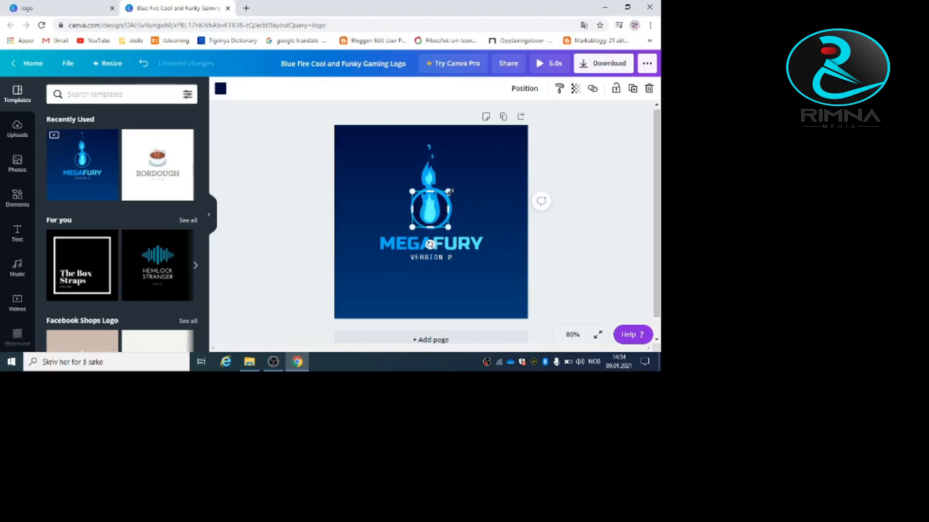
pyautogui.click(462, 180)
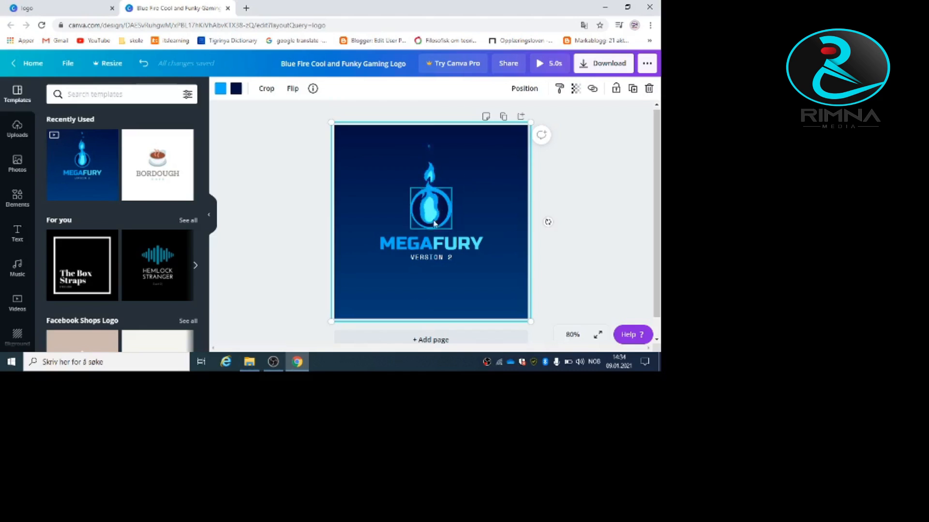
# Replace the MEGAFURY heading text with "ZEMEN STUSIO"
pyautogui.click(392, 249)
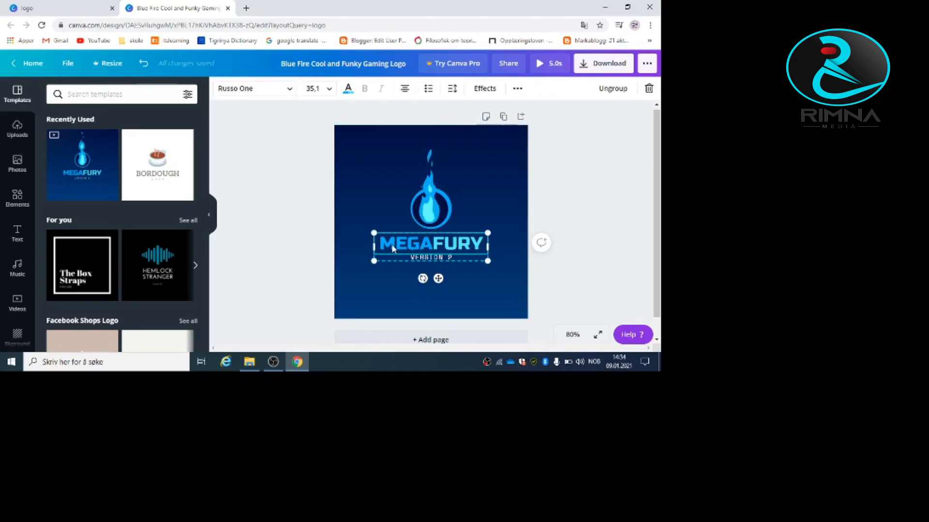
pyautogui.doubleClick(393, 249)
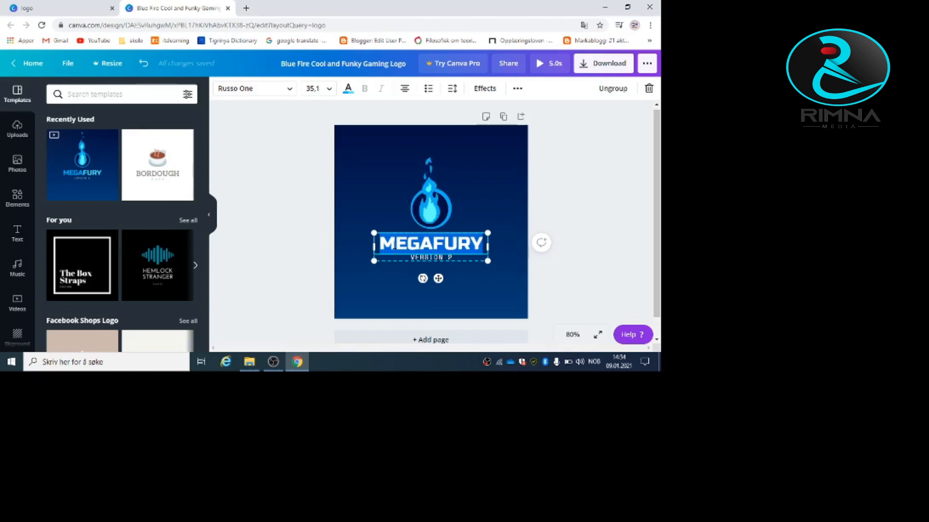
pyautogui.write('ZEMEN')
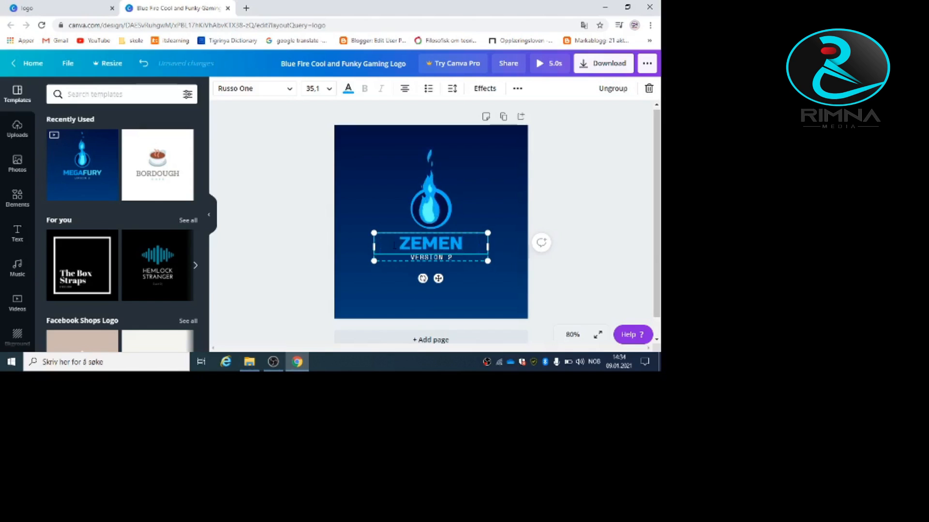
pyautogui.write(' STU')
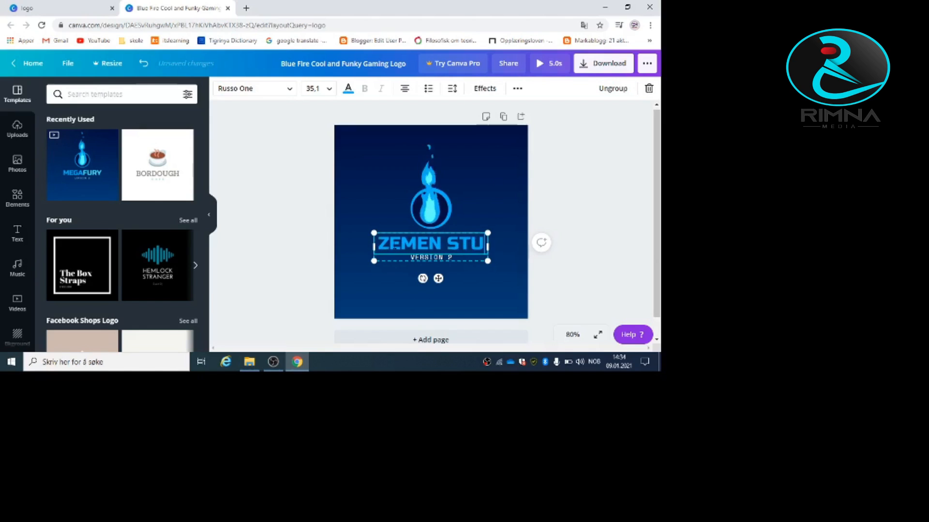
pyautogui.press('BackSpace')
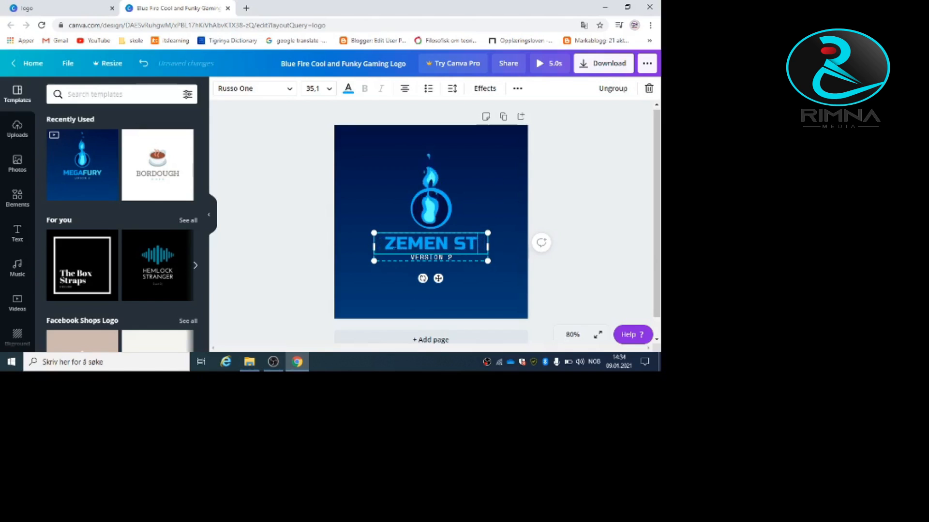
pyautogui.write('USIO')
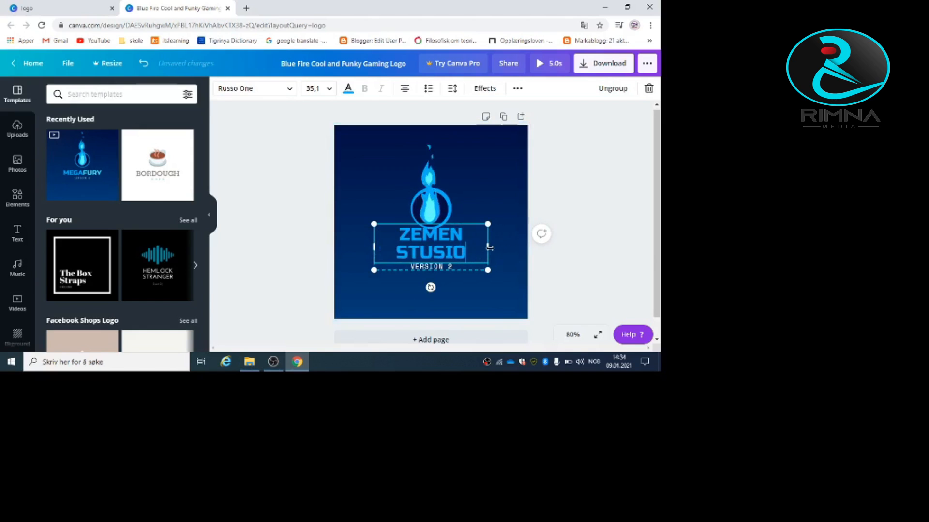
# Widen the heading's text box slightly and move the text group down, clear of the flame ring
pyautogui.moveTo(488, 246); pyautogui.dragTo(504, 248)
pyautogui.moveTo(407, 236); pyautogui.dragTo(473, 253)
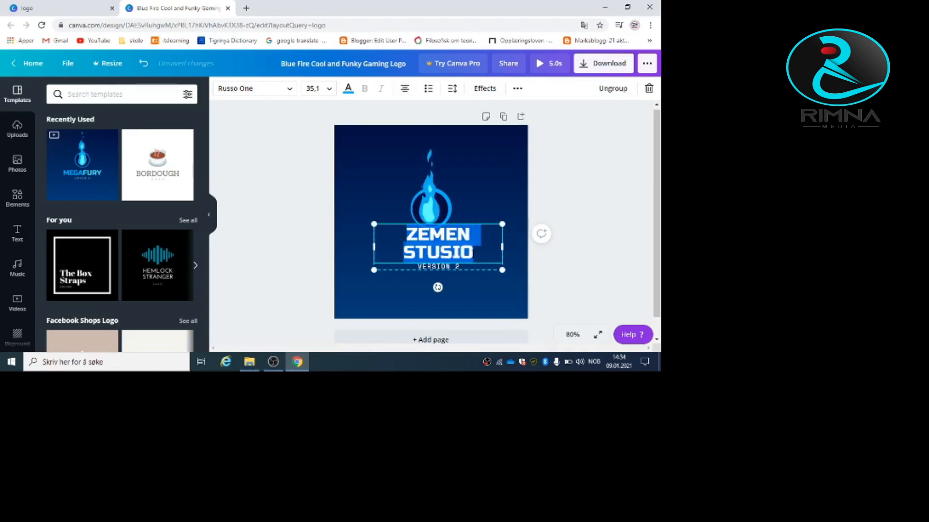
pyautogui.click(390, 222)
pyautogui.click(422, 239)
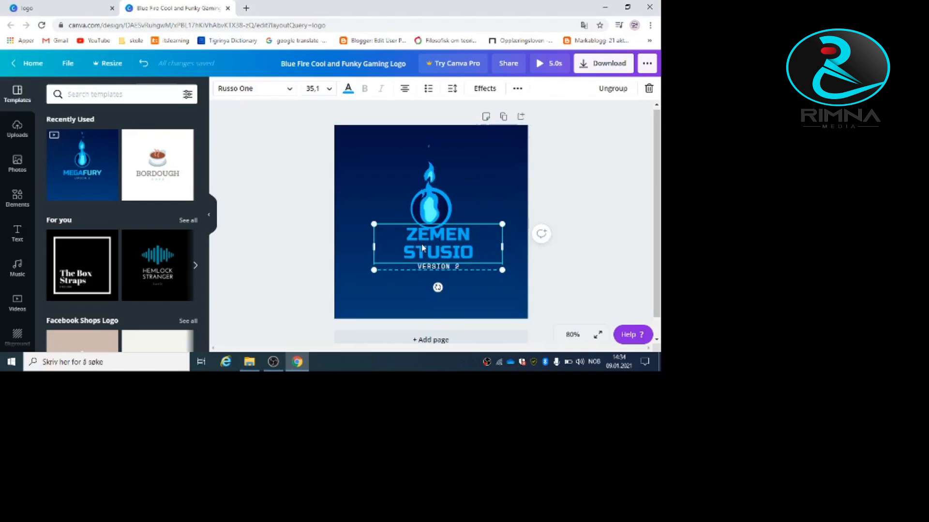
pyautogui.click(389, 226)
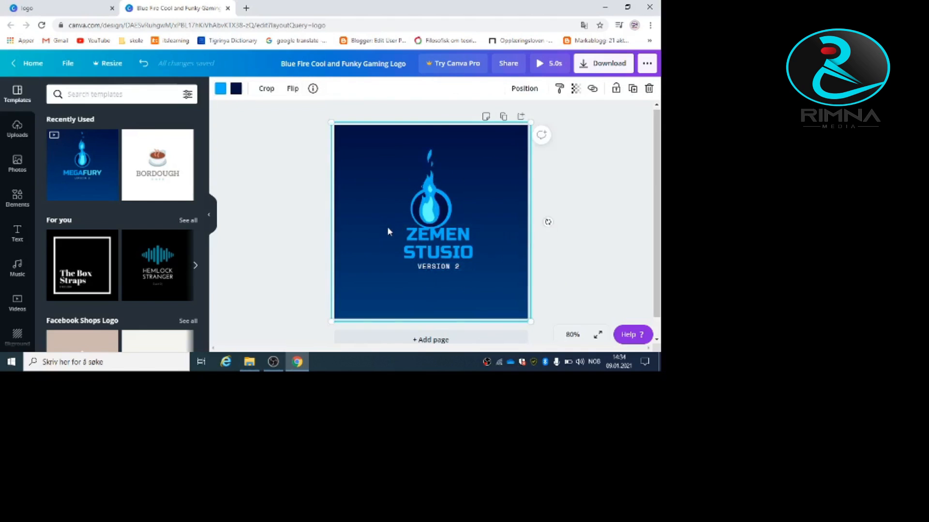
pyautogui.moveTo(422, 243); pyautogui.dragTo(421, 248)
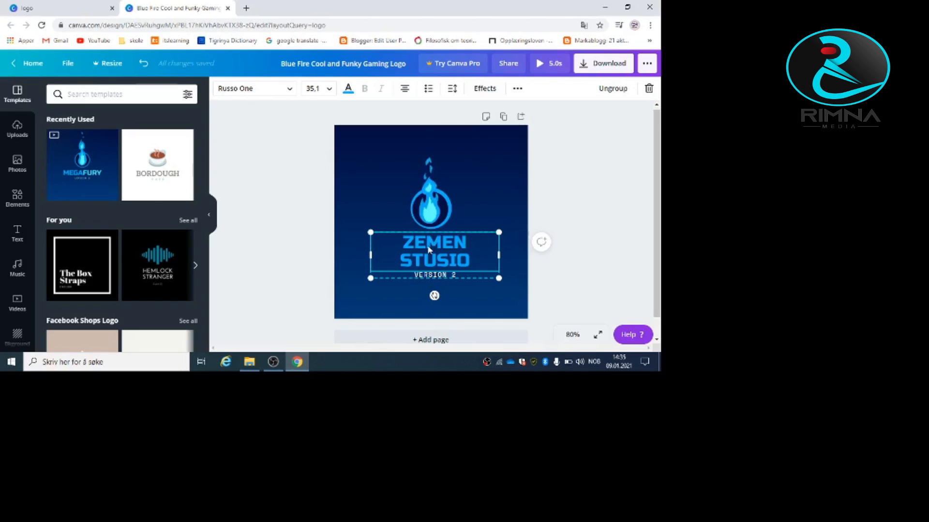
# Correct the second word of the heading to "STUDIO"
pyautogui.doubleClick(443, 264)
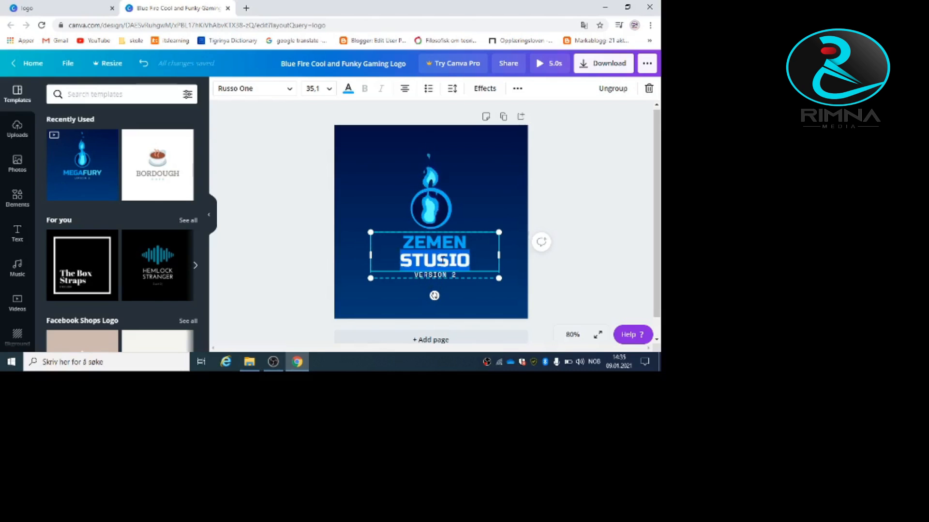
pyautogui.click(447, 263)
pyautogui.press('BackSpace')
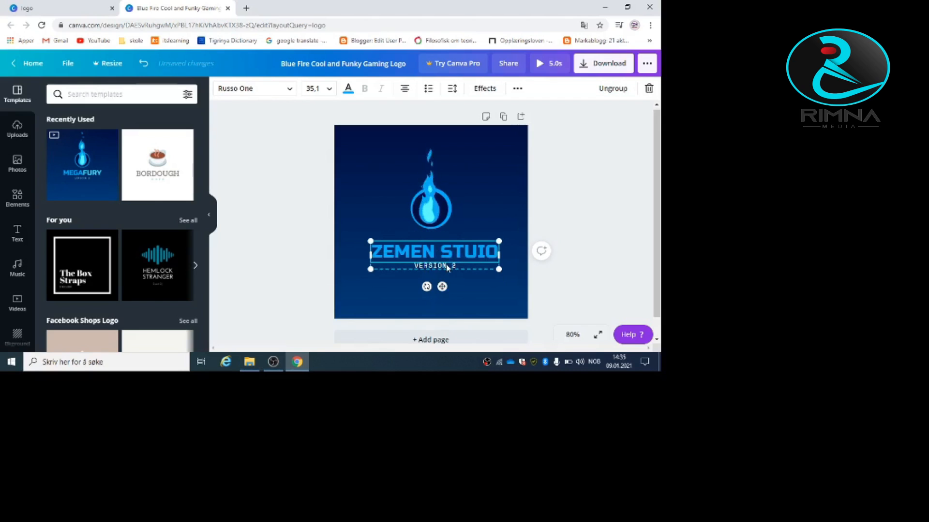
pyautogui.write('D')
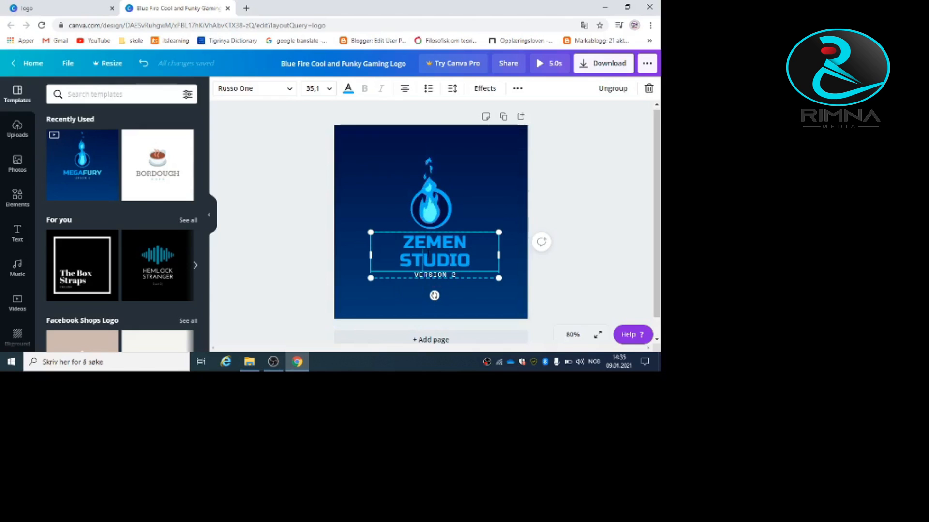
# Reposition the text group centred just beneath the flame ring and scale it up slightly, bringing the heading's font size to 36
pyautogui.moveTo(423, 260); pyautogui.dragTo(426, 246)
pyautogui.click(426, 243)
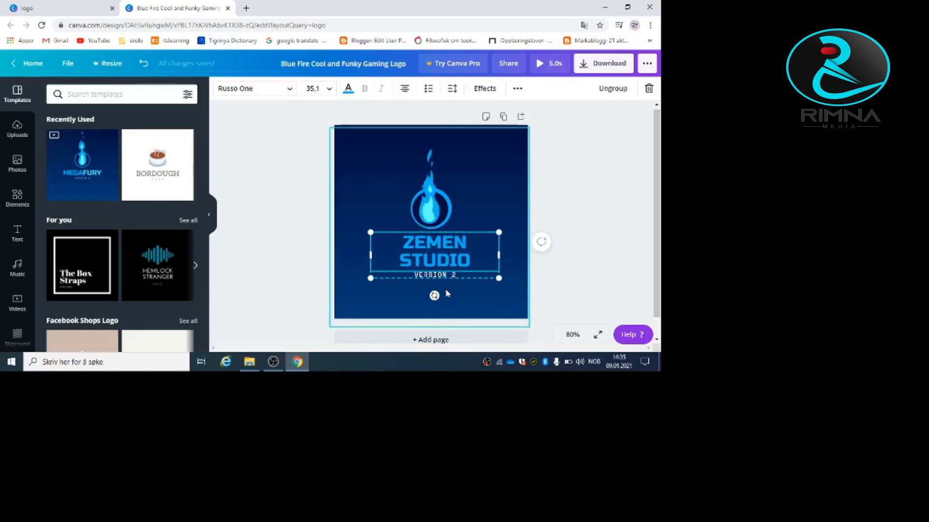
pyautogui.click(435, 277)
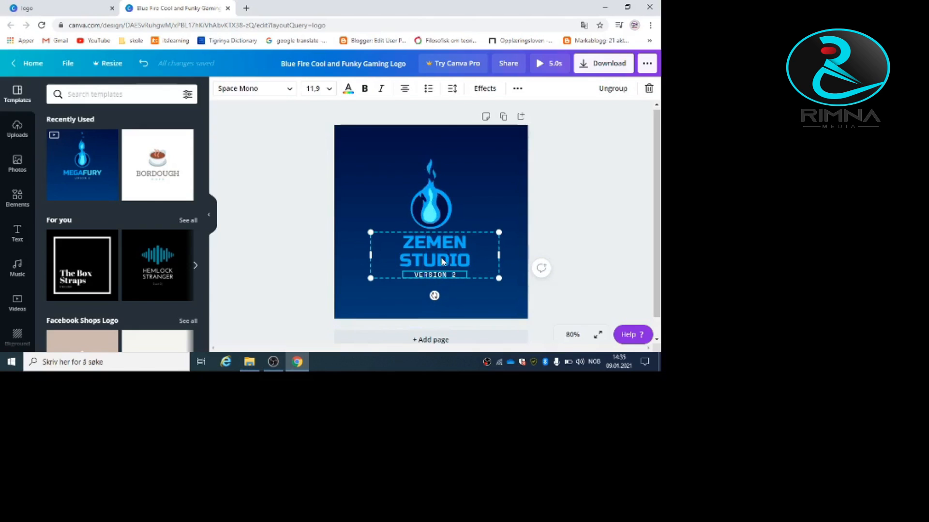
pyautogui.click(434, 255)
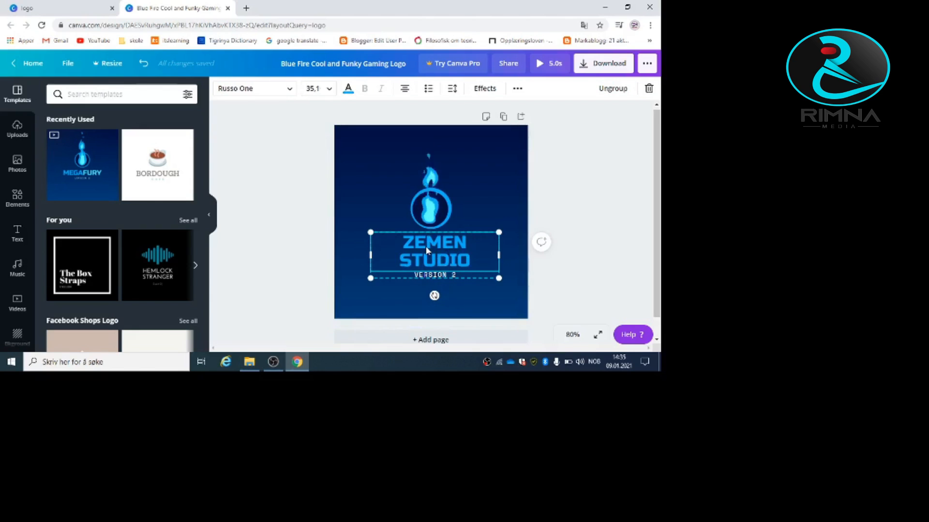
pyautogui.moveTo(432, 255); pyautogui.dragTo(431, 247)
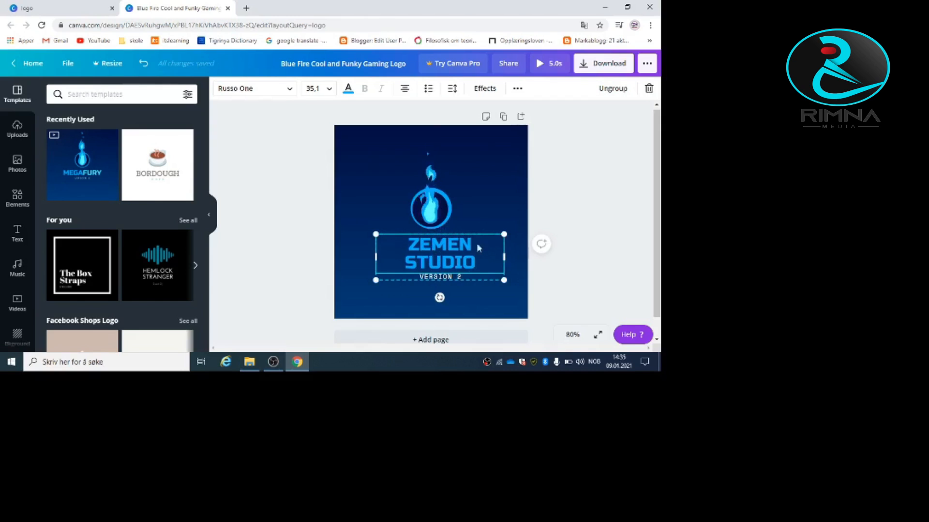
pyautogui.click(611, 92)
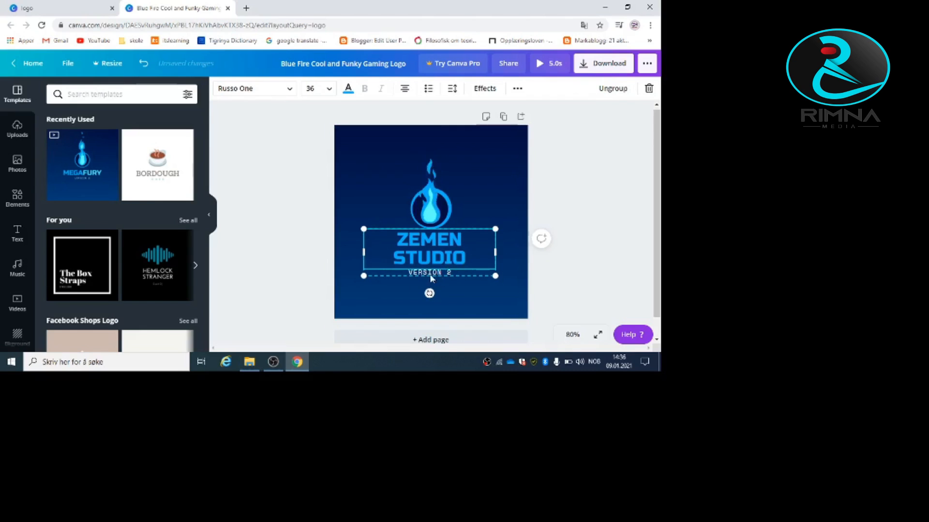
# Delete the "VERSION 2" tagline text beneath the ZEMEN STUDIO heading
pyautogui.click(425, 273)
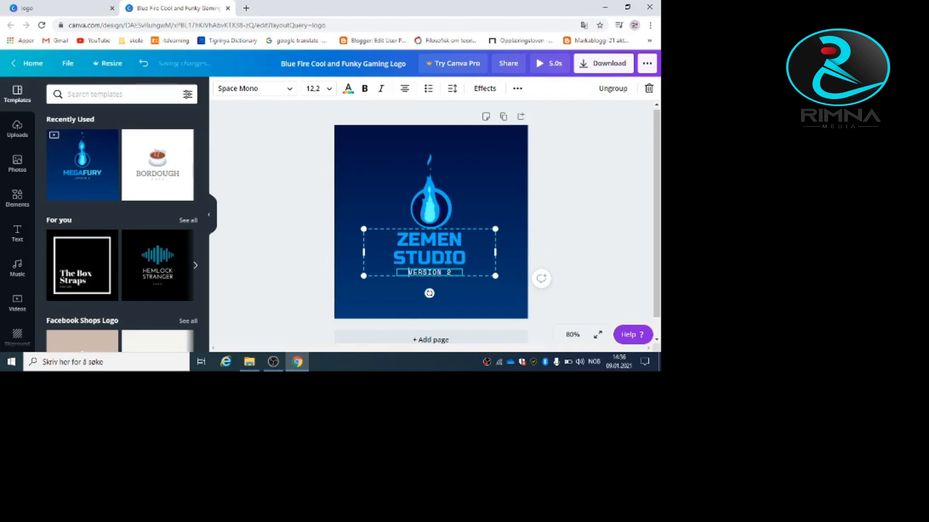
pyautogui.moveTo(407, 273); pyautogui.dragTo(458, 272)
pyautogui.press('BackSpace')
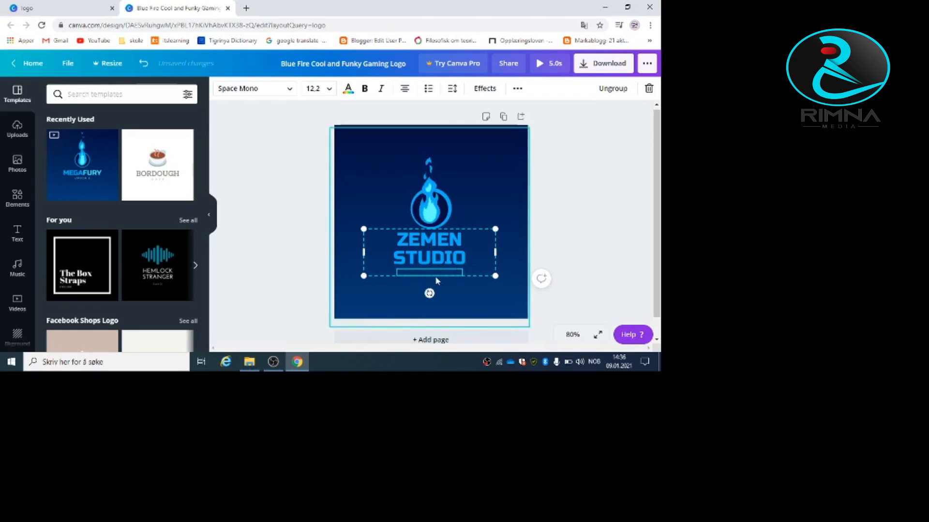
# Try red in place of the light blue in the background gradient, and restore the original light blue
pyautogui.click(463, 285)
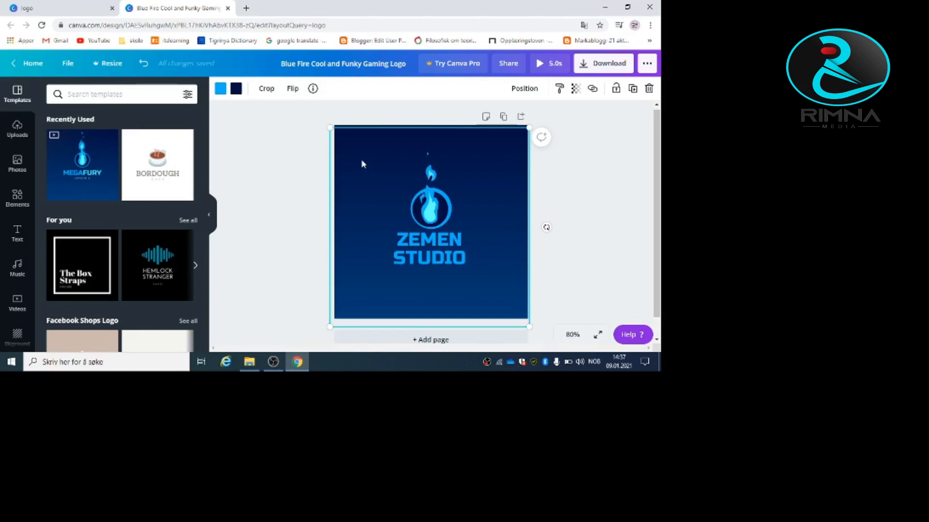
pyautogui.click(222, 91)
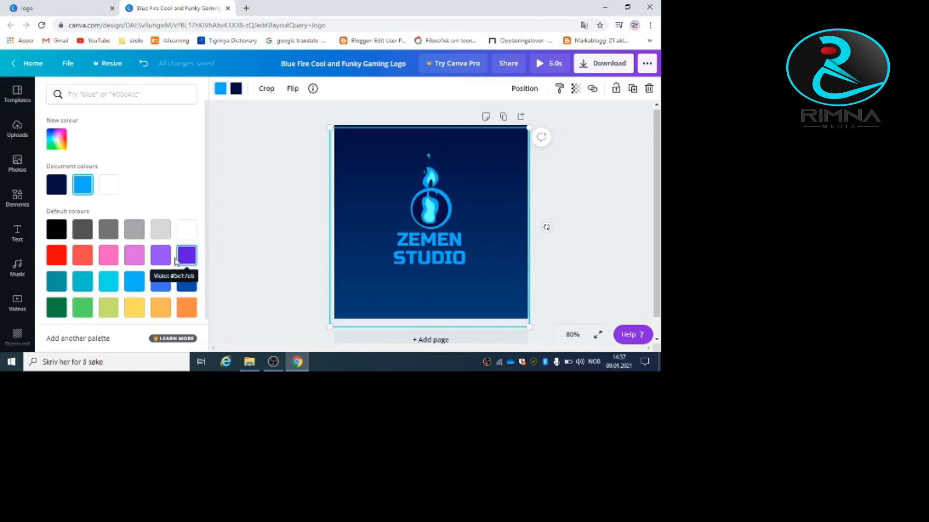
pyautogui.click(58, 262)
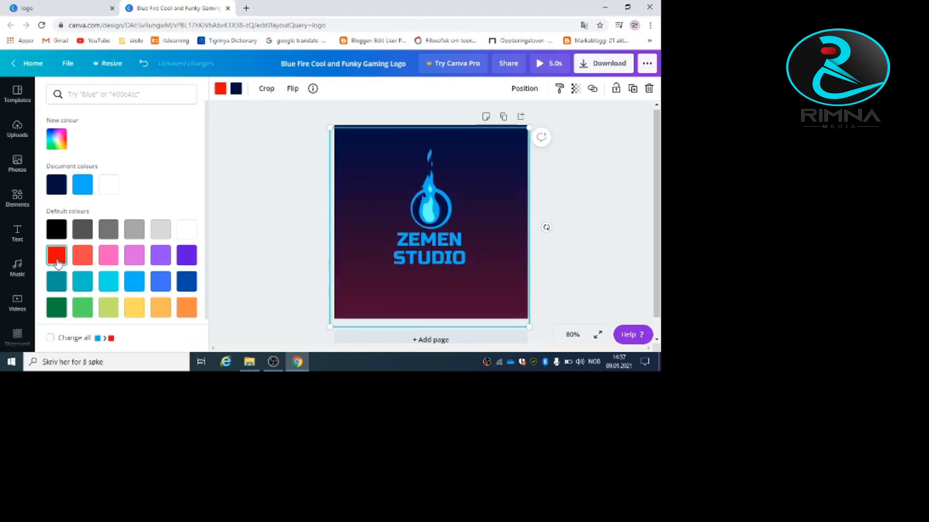
pyautogui.click(82, 186)
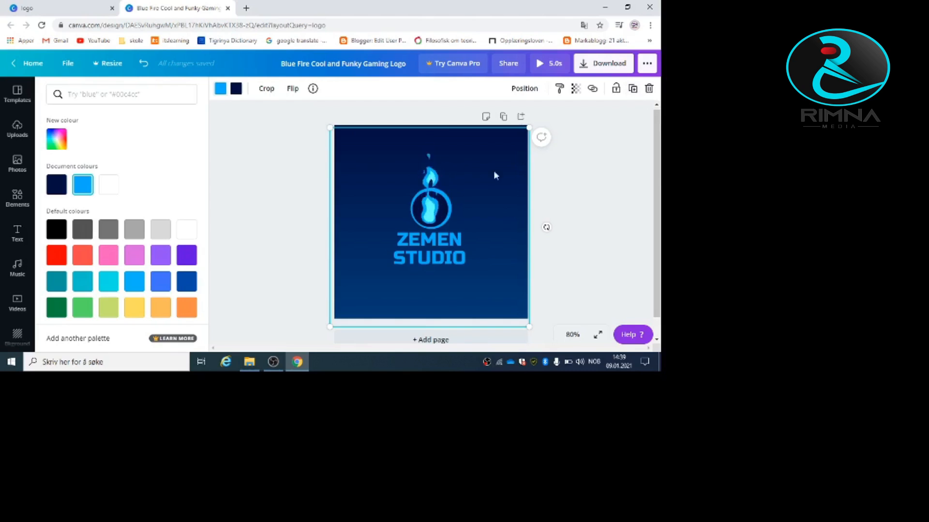
# Search the elements library for "circle" and browse the ring and circle shapes
pyautogui.click(442, 254)
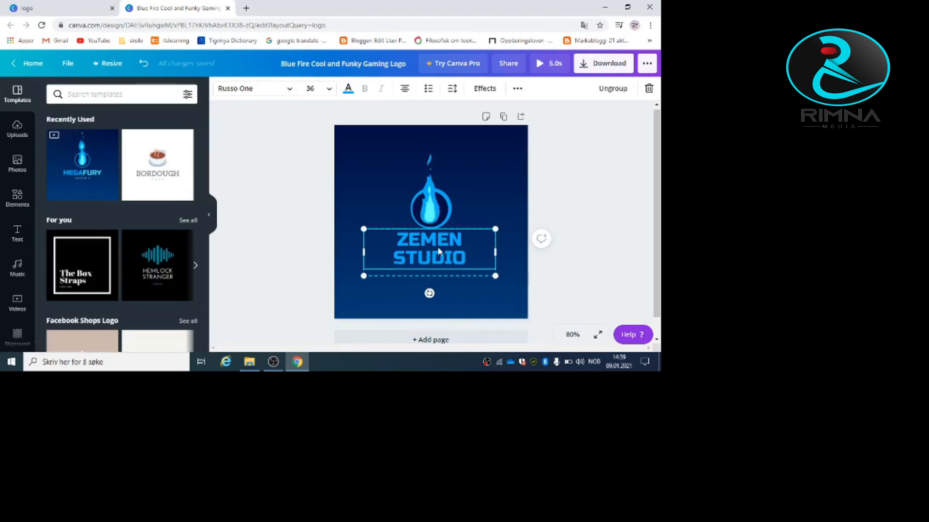
pyautogui.click(17, 198)
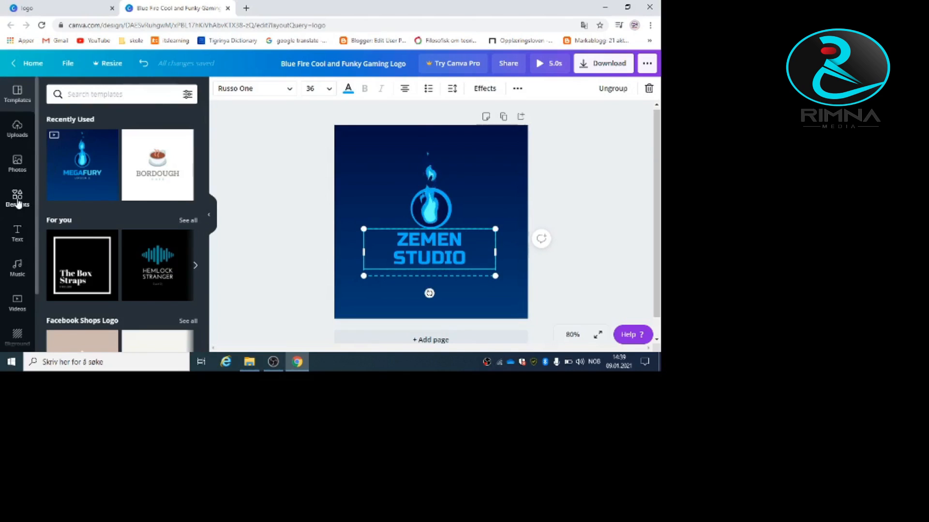
pyautogui.click(19, 198)
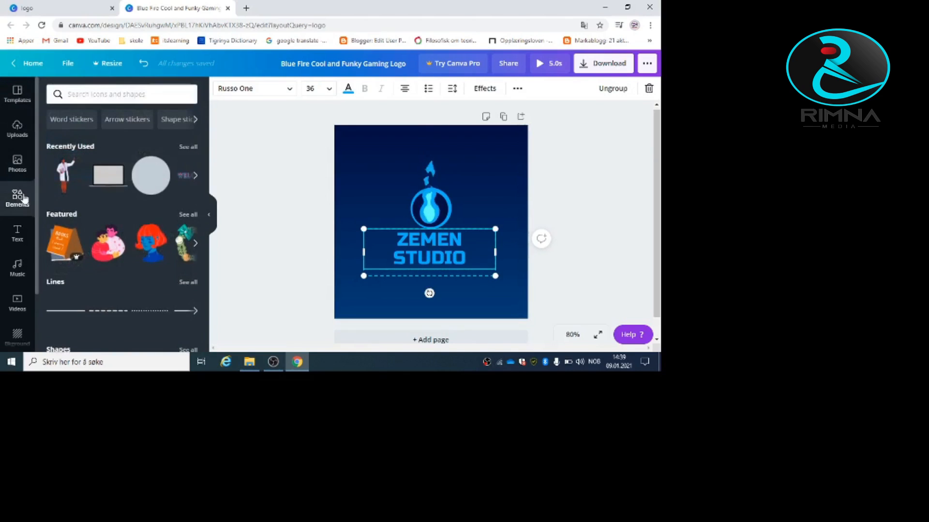
pyautogui.click(99, 95)
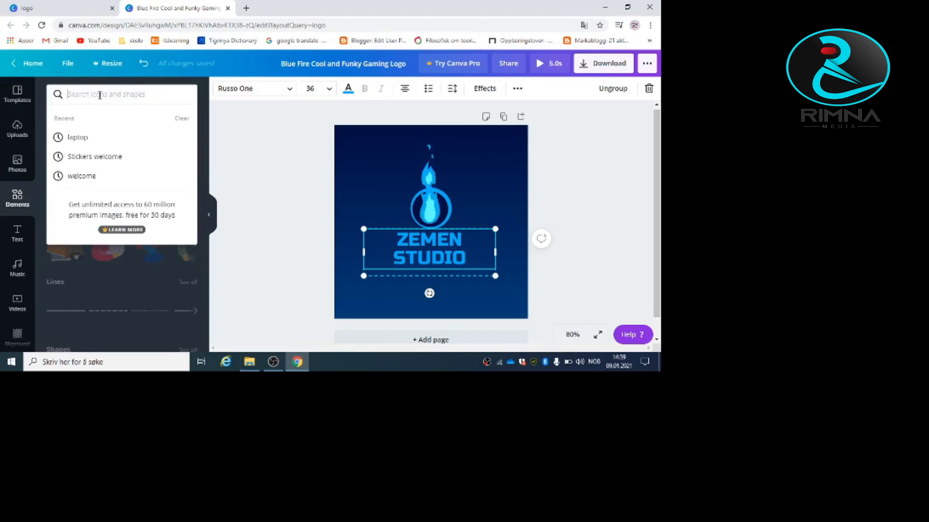
pyautogui.write('cir')
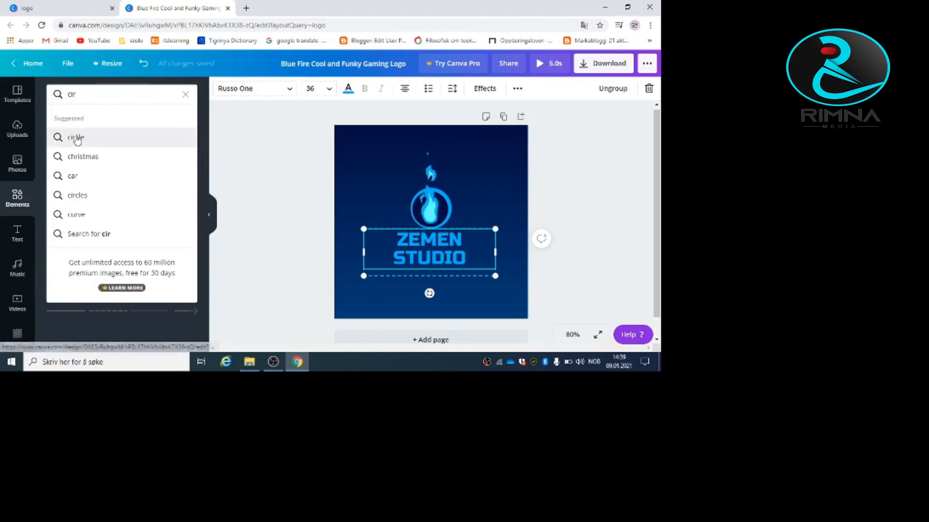
pyautogui.click(76, 137)
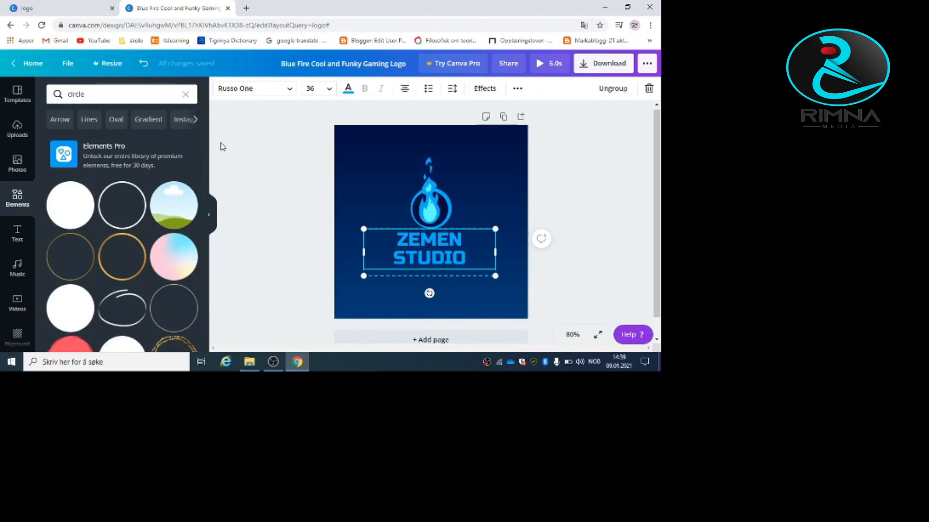
pyautogui.scroll(-1, 206, 167)
pyautogui.scroll(-3, 205, 167)
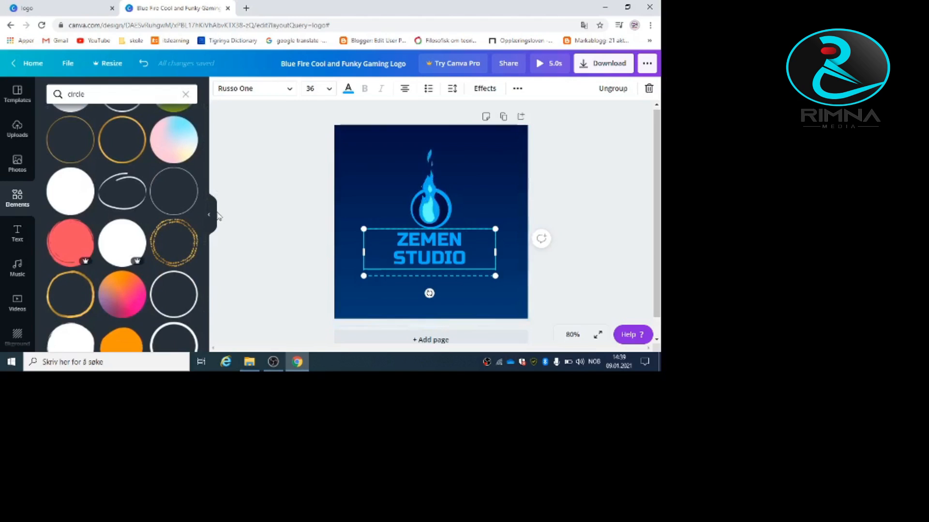
pyautogui.scroll(-2, 208, 214)
pyautogui.scroll(-7, 208, 215)
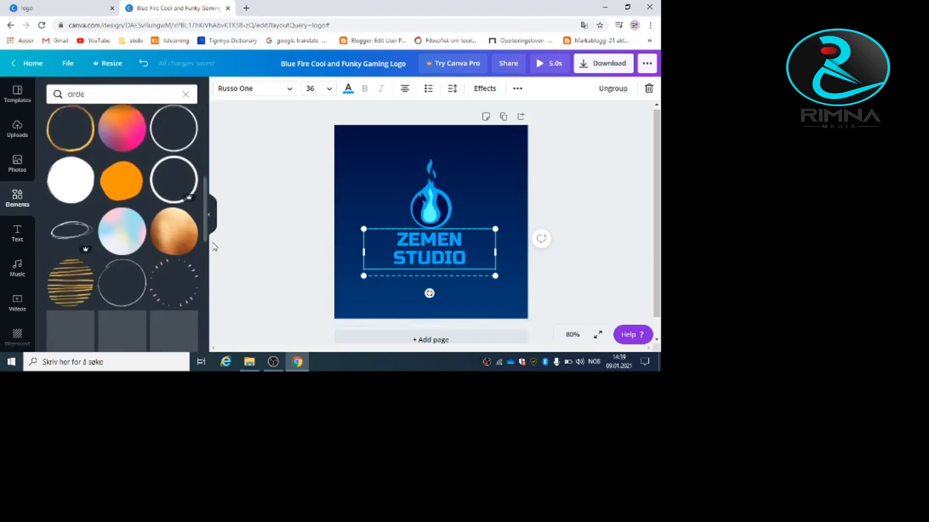
pyautogui.moveTo(214, 275); pyautogui.dragTo(213, 127)
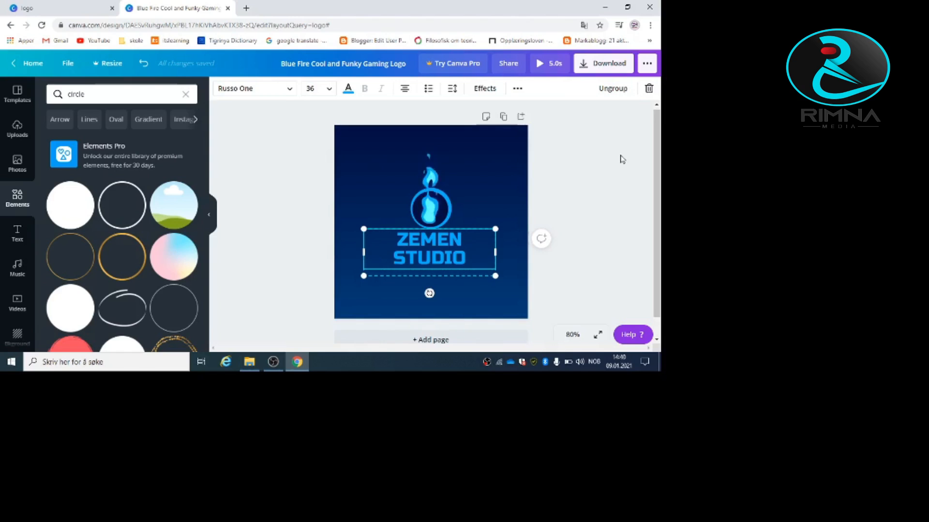
# Download the logo as a PNG image with the default size and options
pyautogui.click(611, 73)
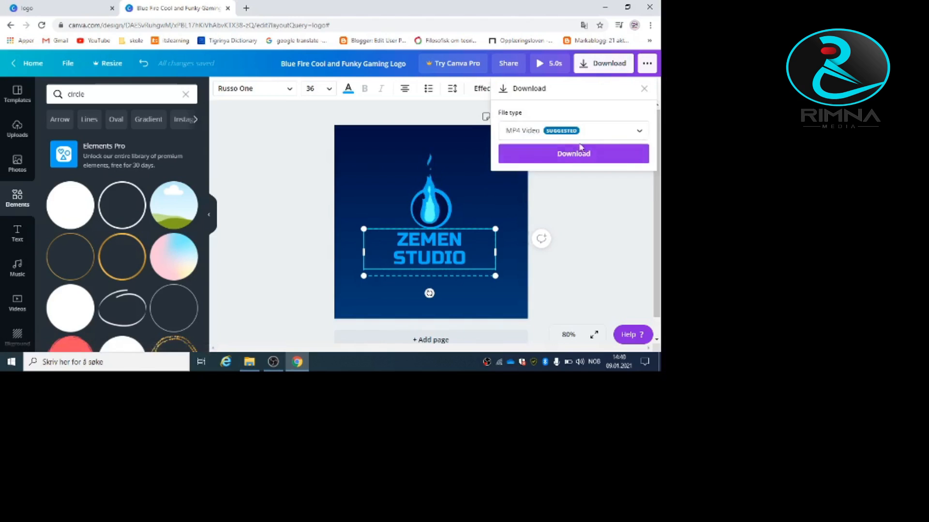
pyautogui.click(638, 133)
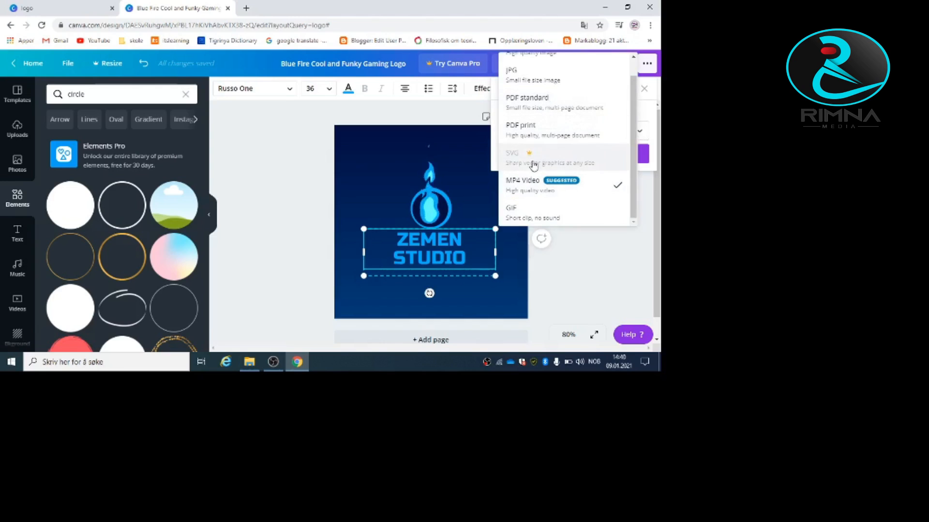
pyautogui.scroll(2, 635, 113)
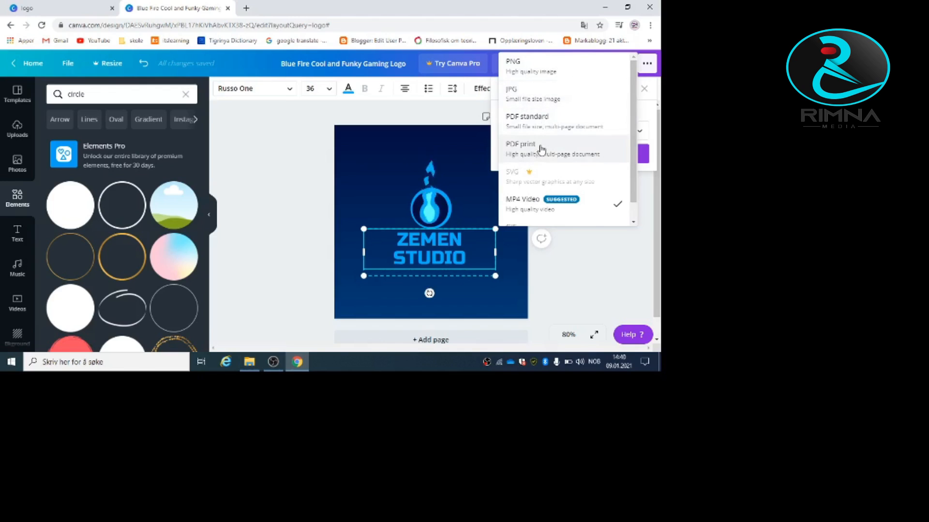
pyautogui.click(538, 74)
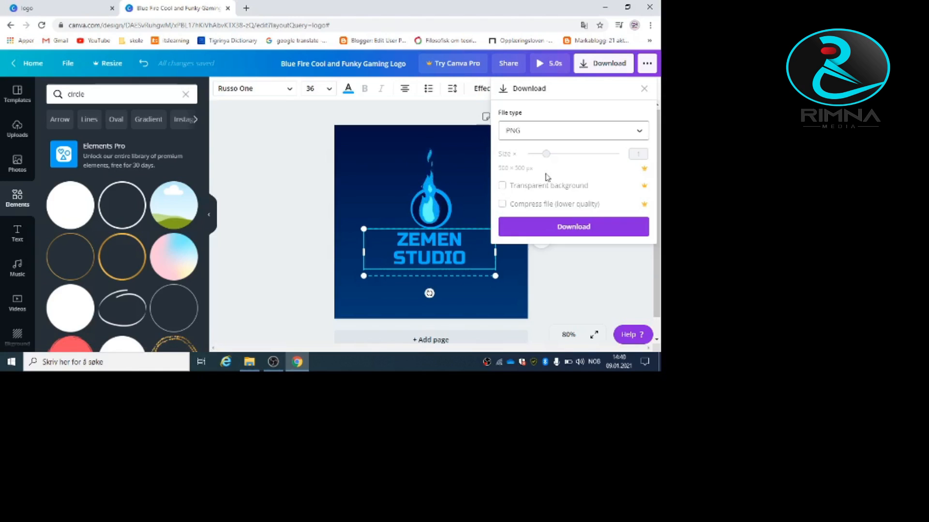
pyautogui.click(579, 232)
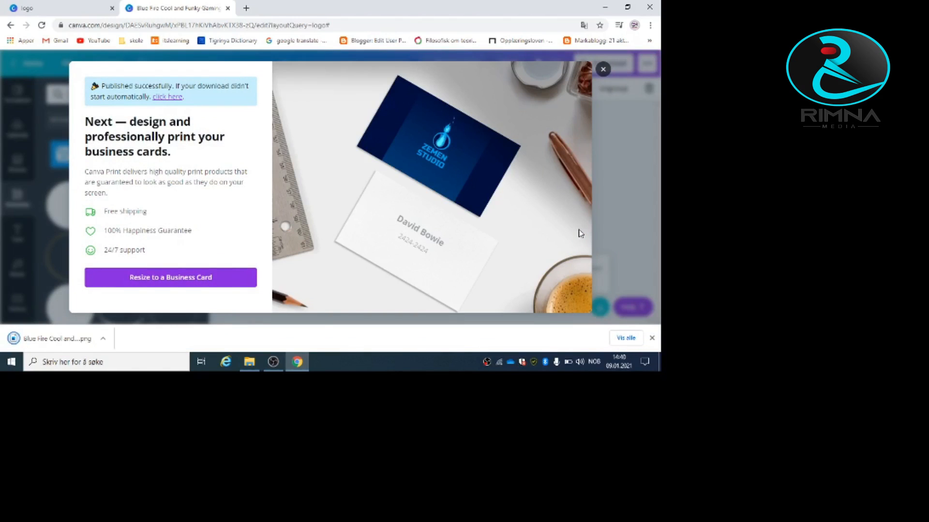
# Open the downloaded PNG in the image viewer to check the logo, and close the viewer
pyautogui.click(41, 339)
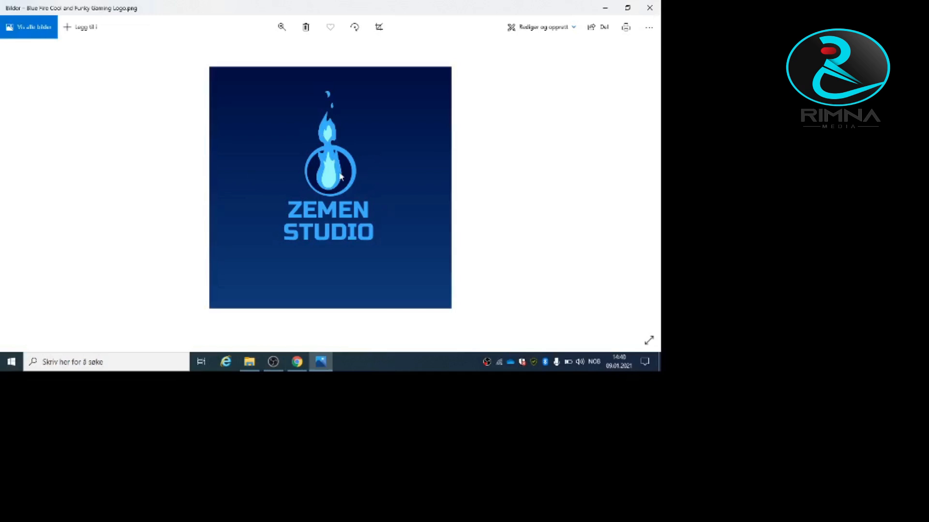
pyautogui.scroll(2, 341, 177)
pyautogui.scroll(-3, 341, 177)
pyautogui.click(649, 7)
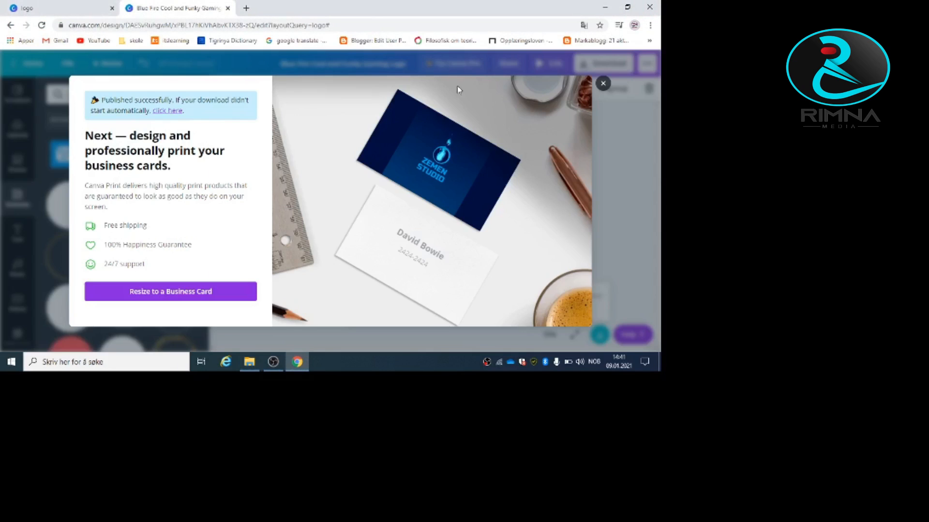
# Dismiss the business card offer and download the animated logo as an MP4 video
pyautogui.click(608, 89)
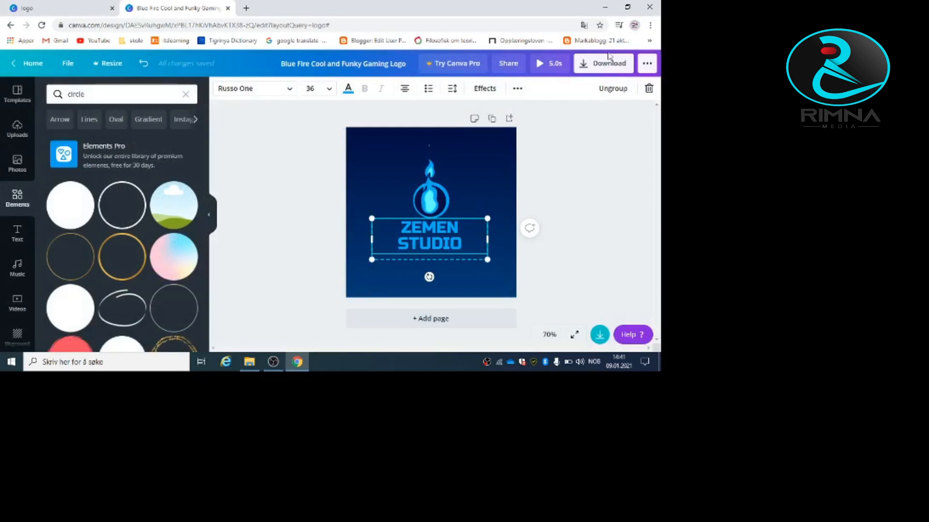
pyautogui.click(614, 70)
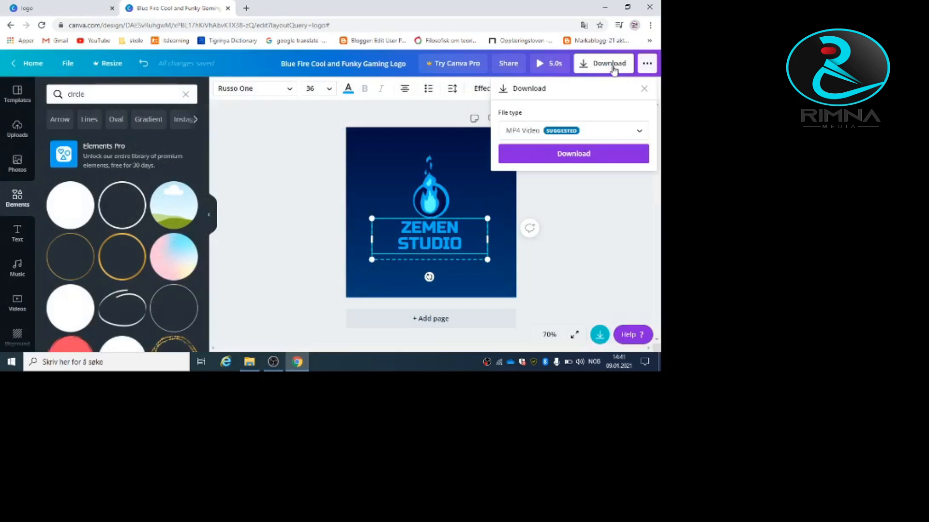
pyautogui.click(573, 162)
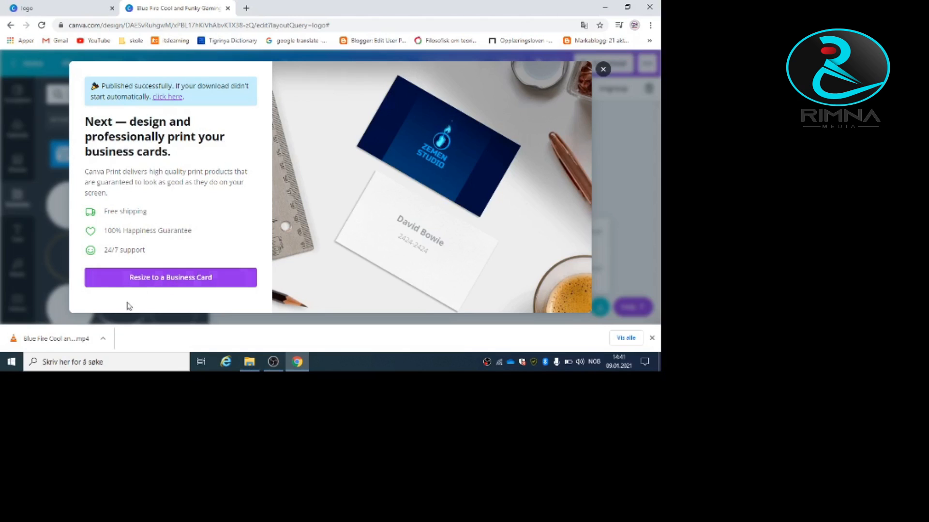
# Play the downloaded MP4 to check the flame animation, close the player and dismiss the business card offer
pyautogui.click(52, 340)
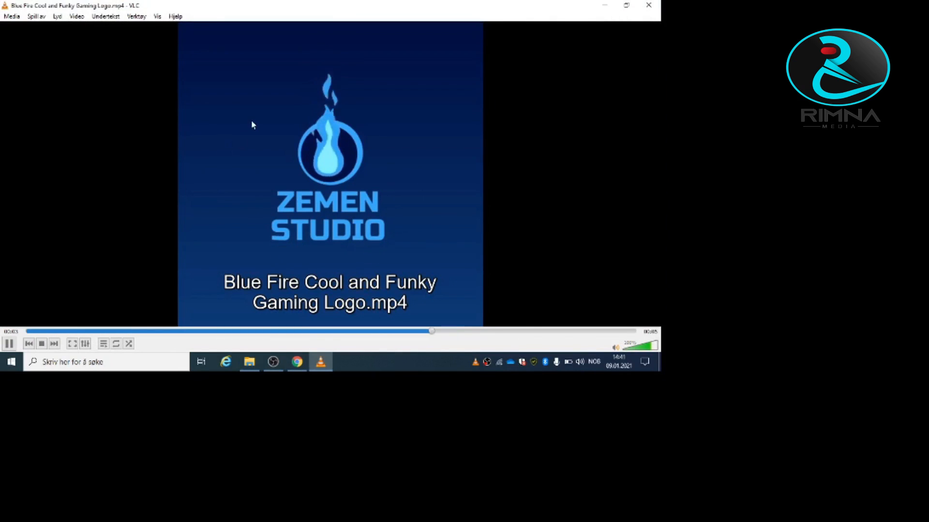
pyautogui.click(649, 5)
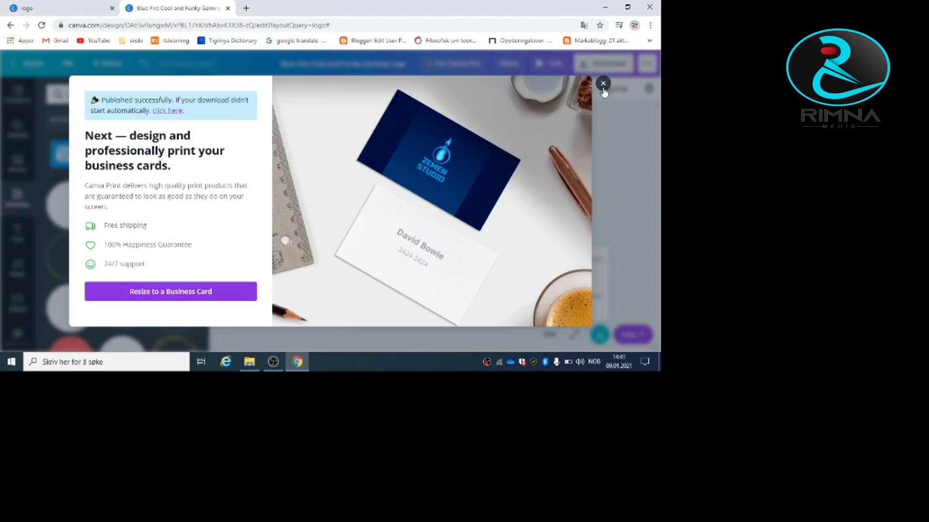
pyautogui.click(602, 89)
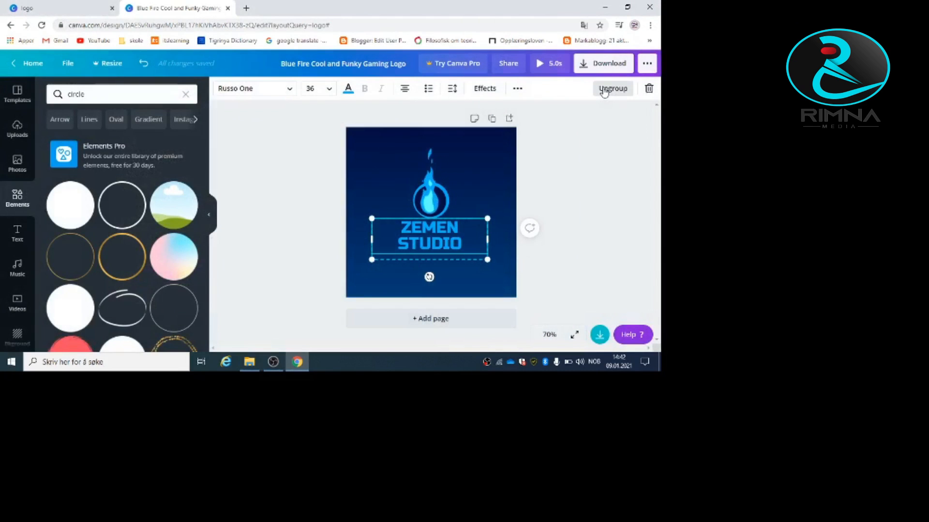